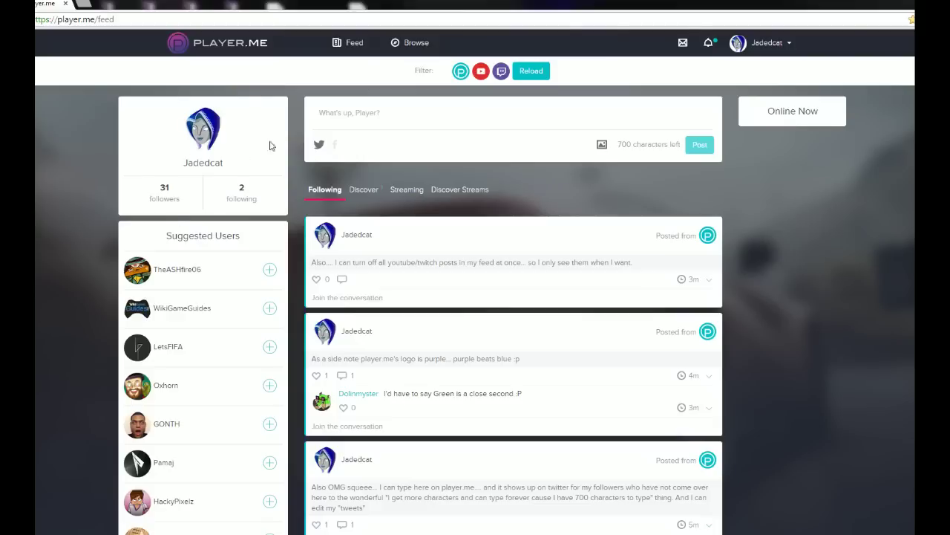
- Open your own profile page via the avatar on the feed's profile card
{"action": "left_click", "coordinate": [205, 143]}
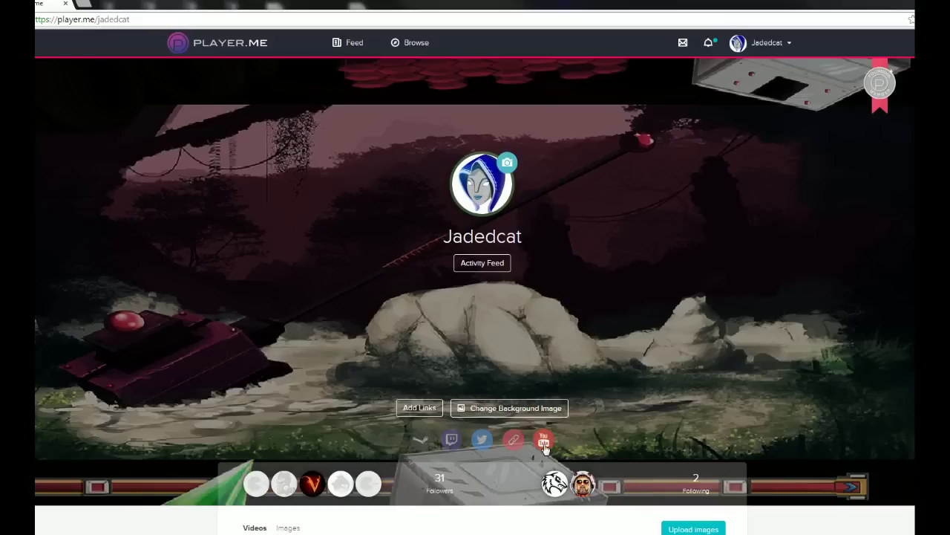
{"action": "left_click", "coordinate": [424, 413]}
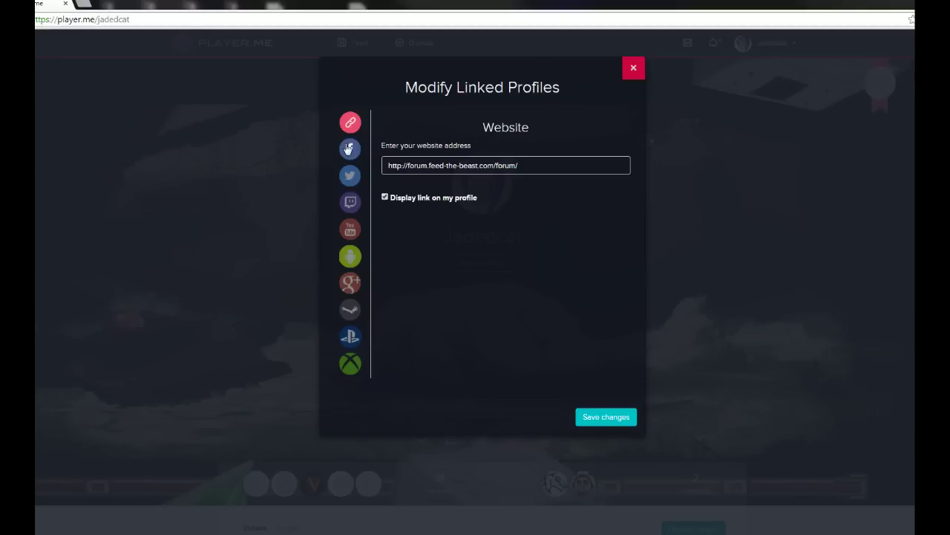
{"action": "left_click", "coordinate": [349, 149]}
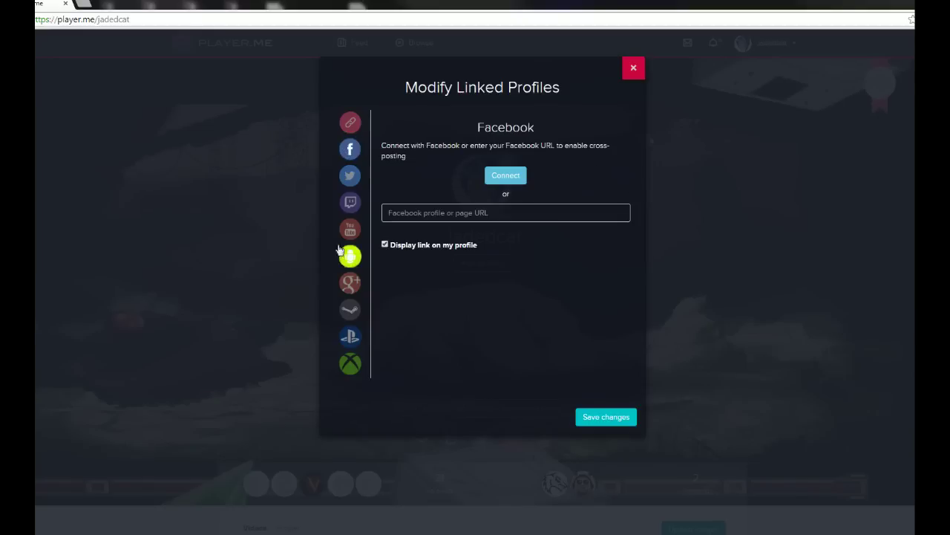
{"action": "left_click", "coordinate": [346, 177]}
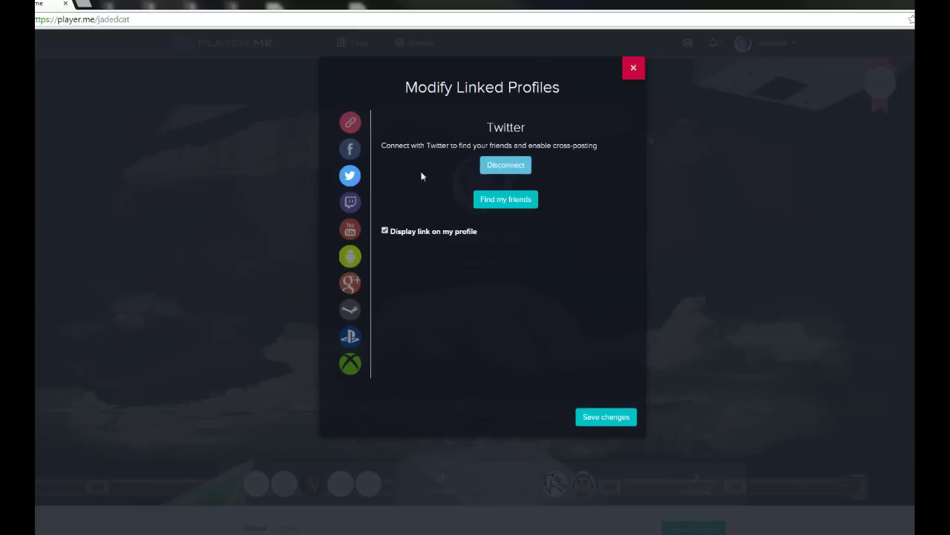
{"action": "left_click", "coordinate": [350, 203]}
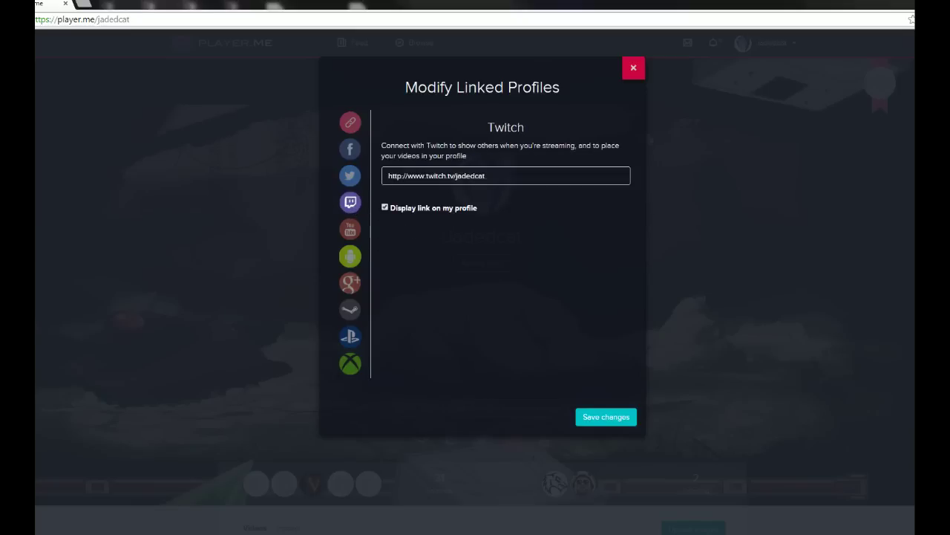
{"action": "left_click", "coordinate": [350, 228]}
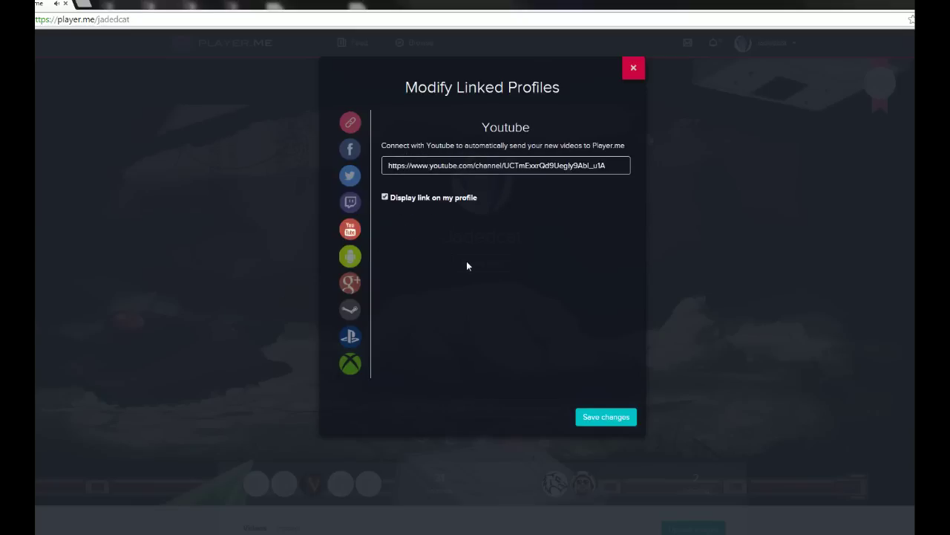
{"action": "left_click", "coordinate": [350, 256]}
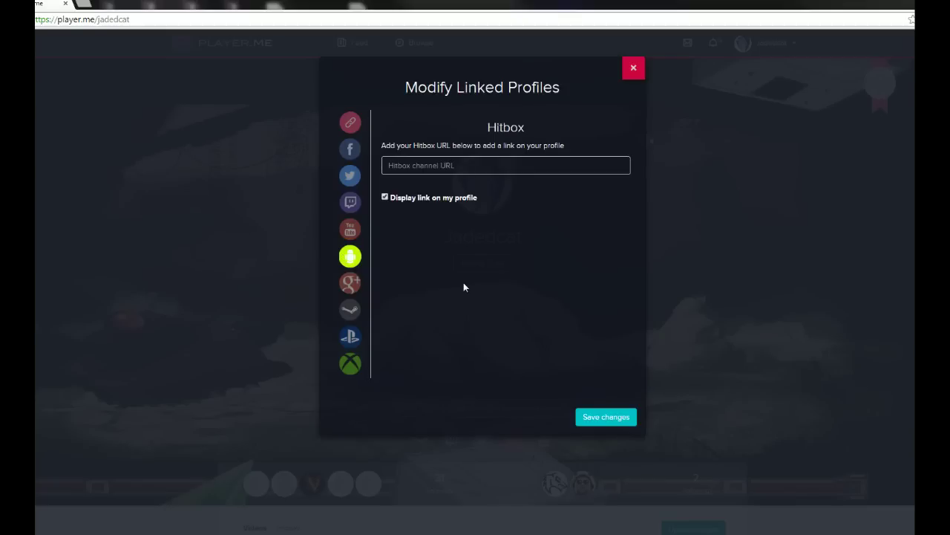
{"action": "left_click", "coordinate": [361, 282]}
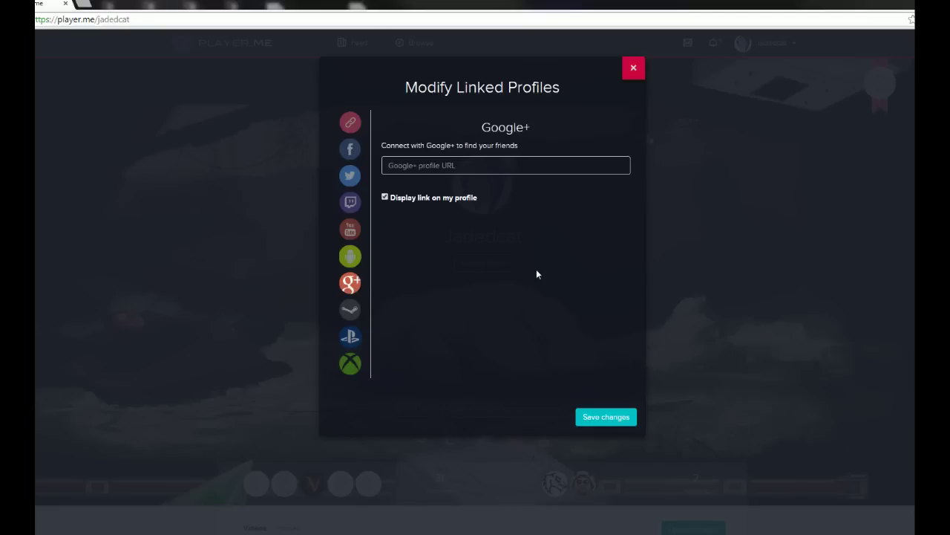
{"action": "left_click", "coordinate": [351, 309]}
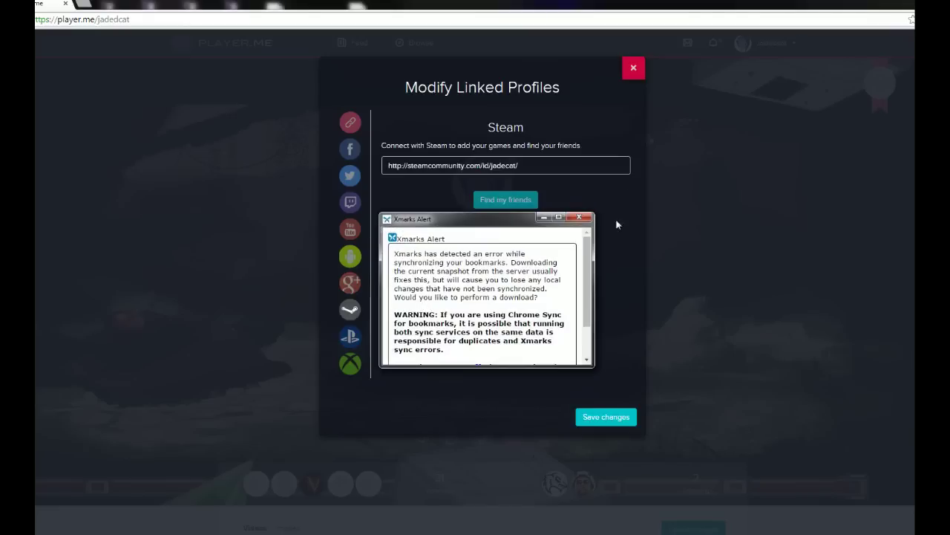
{"action": "left_click", "coordinate": [580, 218]}
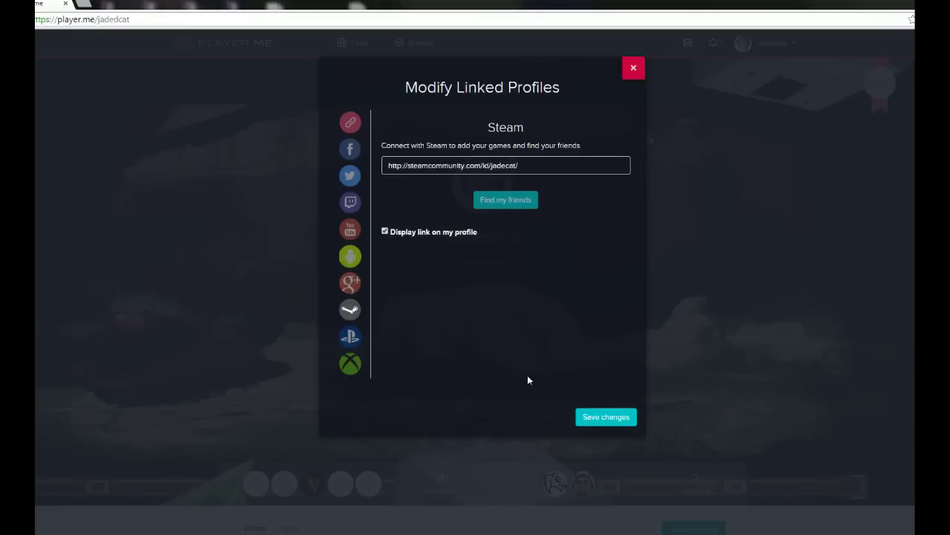
{"action": "left_click", "coordinate": [360, 342]}
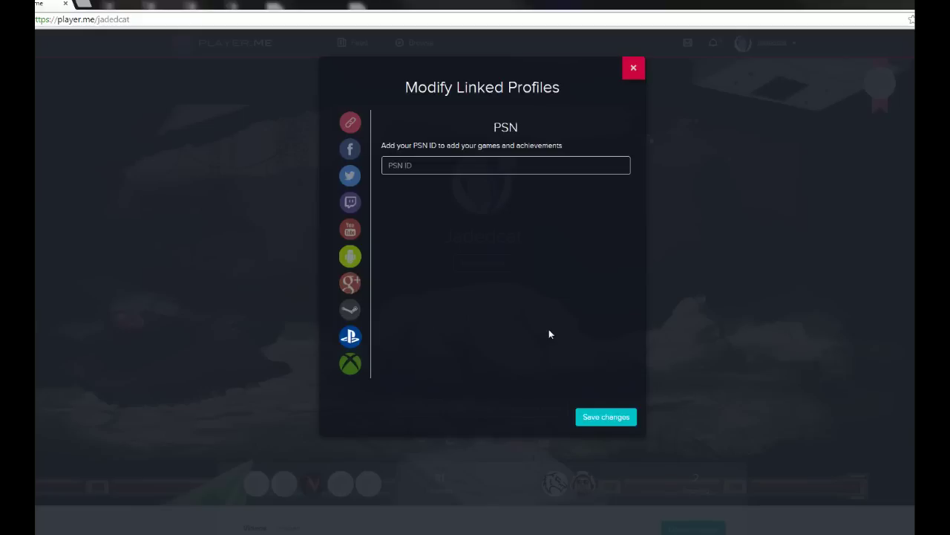
{"action": "left_click", "coordinate": [357, 365]}
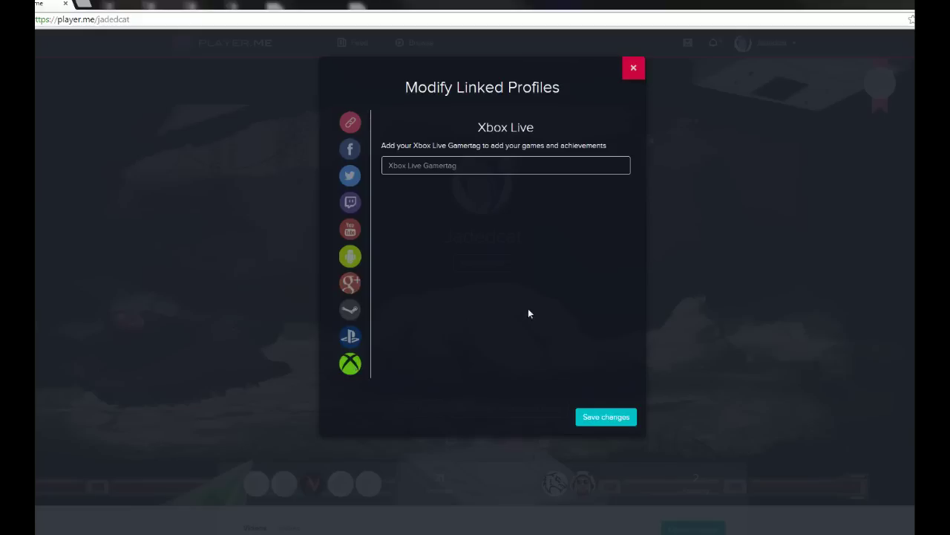
{"action": "left_click", "coordinate": [633, 69]}
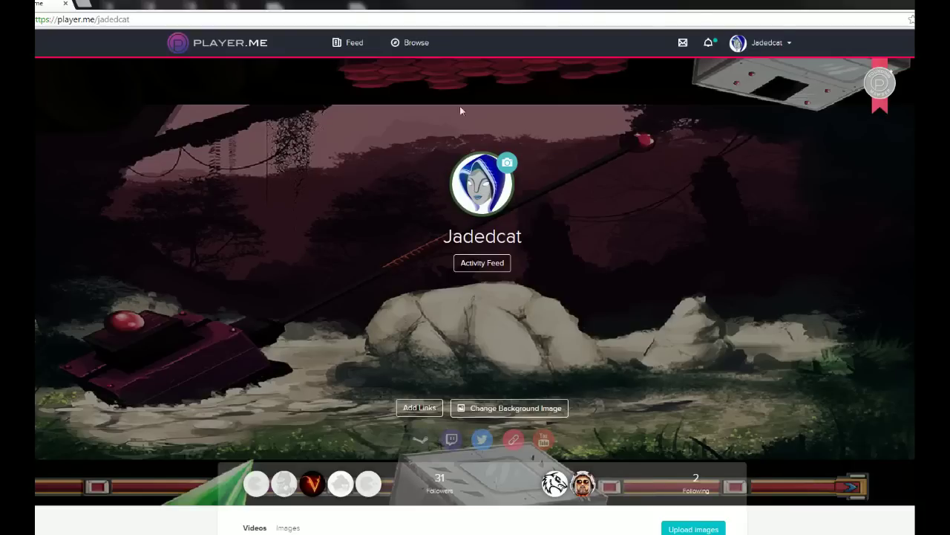
{"action": "scroll", "coordinate": [227, 429], "scroll_direction": "down", "scroll_amount": 3}
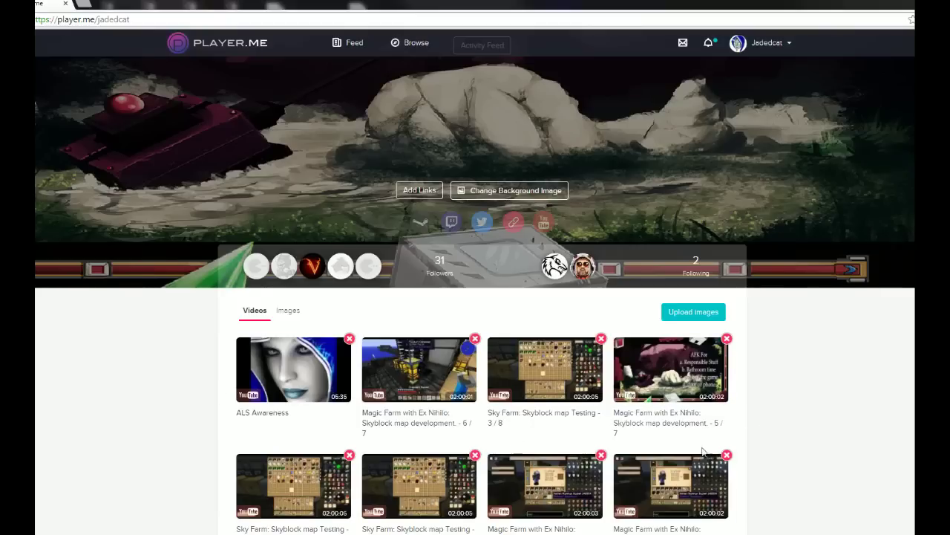
{"action": "scroll", "coordinate": [774, 450], "scroll_direction": "down", "scroll_amount": 3}
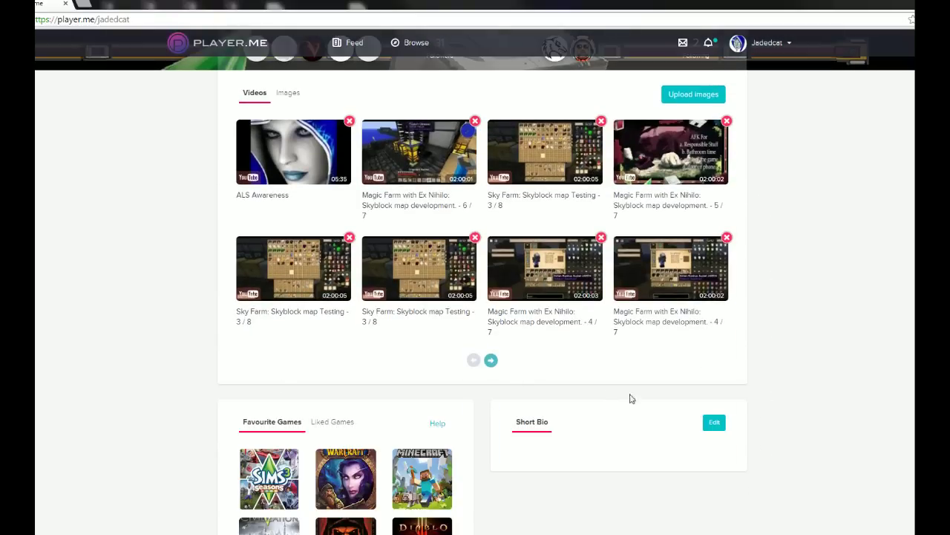
{"action": "scroll", "coordinate": [810, 412], "scroll_direction": "up", "scroll_amount": 4}
{"action": "scroll", "coordinate": [812, 412], "scroll_direction": "down", "scroll_amount": 7}
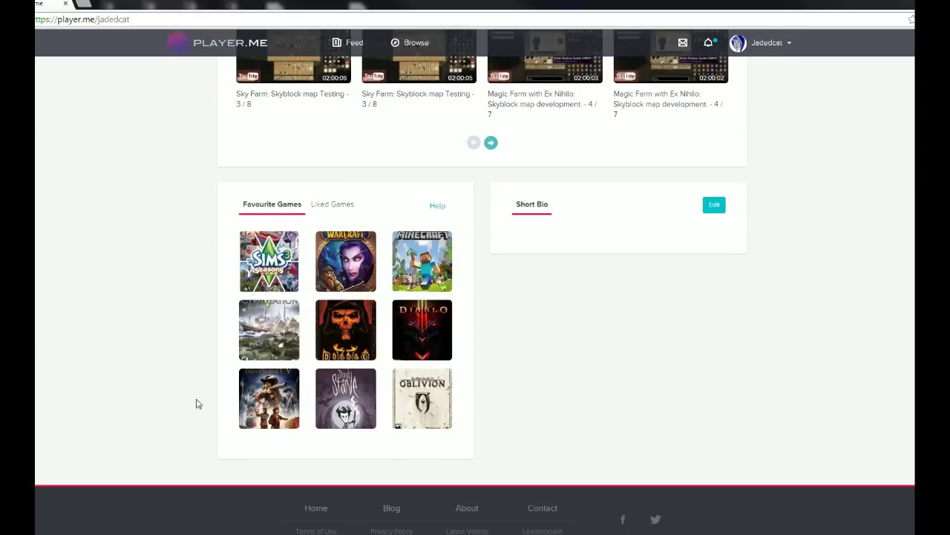
{"action": "left_click", "coordinate": [330, 204]}
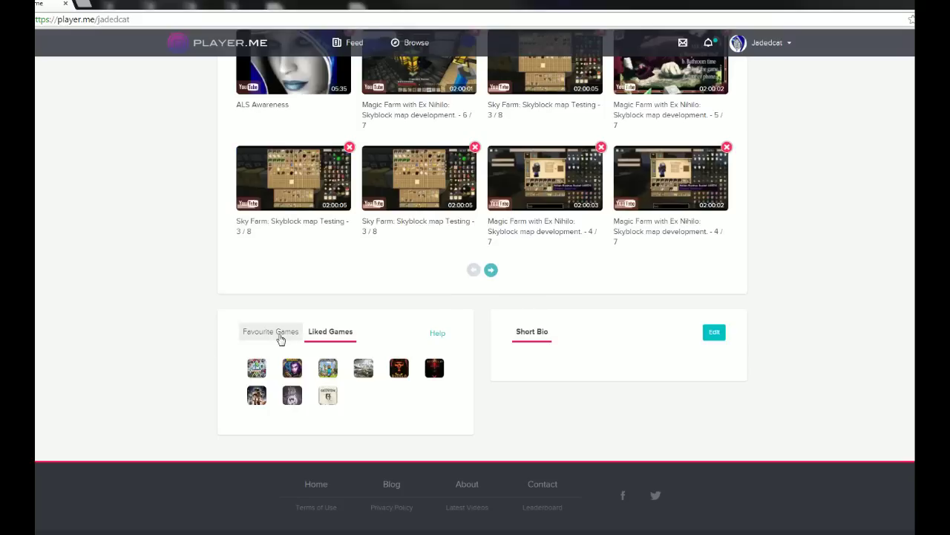
{"action": "left_click", "coordinate": [274, 331]}
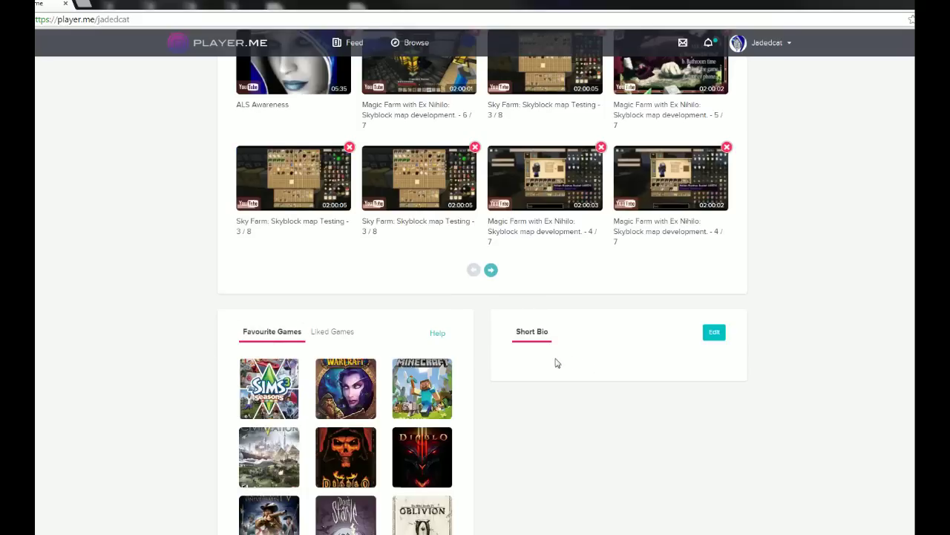
- Write the short bio 'Random stuff about stuff and things with stuff icing.', correct the typo, and save it
{"action": "left_click", "coordinate": [713, 332]}
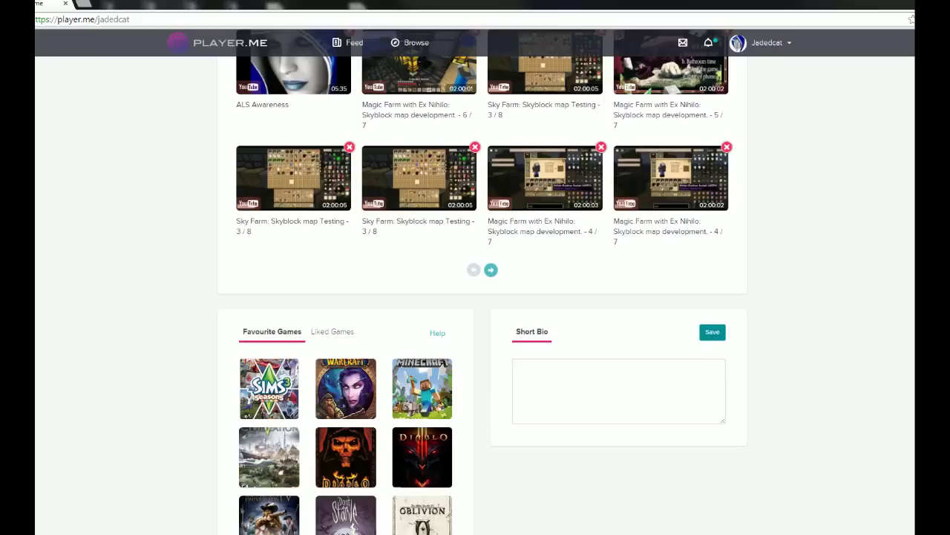
{"action": "type", "text": "Rnad"}
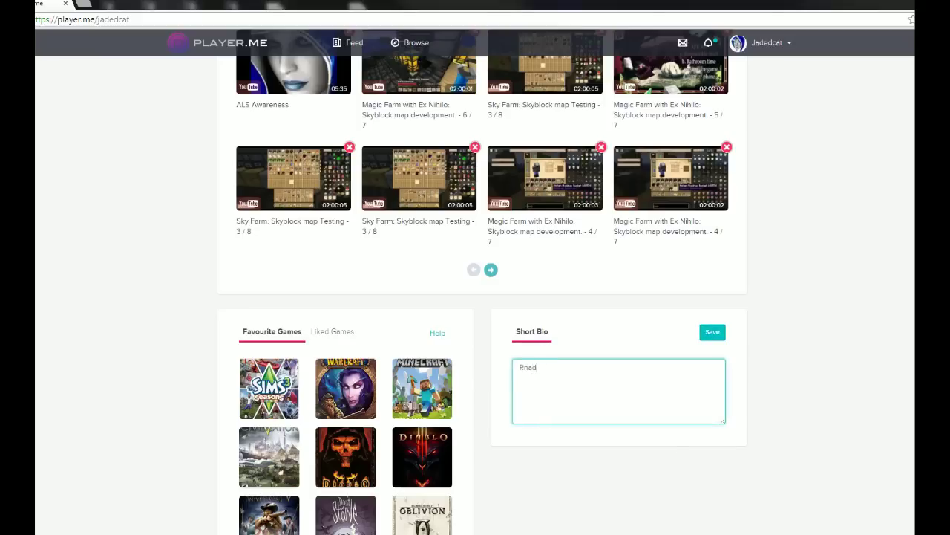
{"action": "type", "text": "om stuff about stuff and thing"}
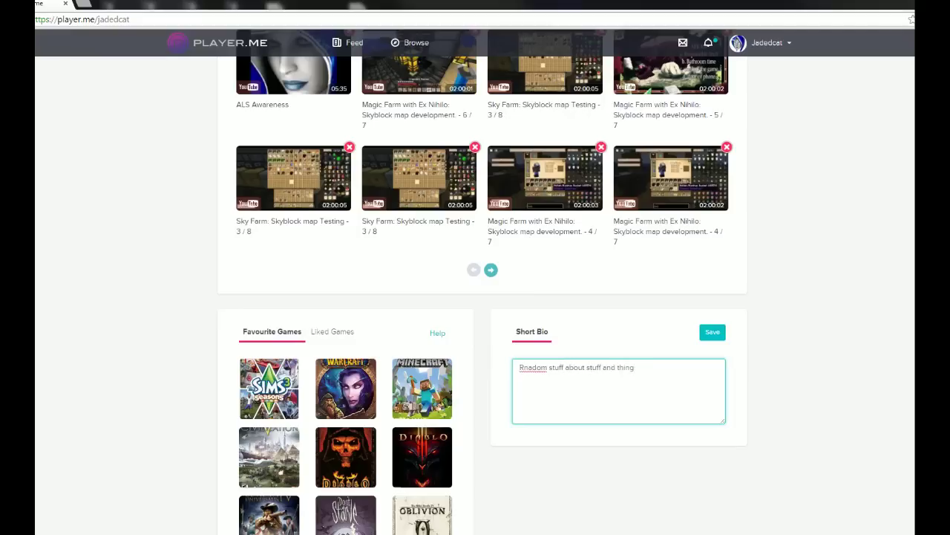
{"action": "type", "text": "s with stuff icing."}
{"action": "left_click_drag", "start_coordinate": [533, 367], "coordinate": [524, 366]}
{"action": "type", "text": "an"}
{"action": "left_click", "coordinate": [713, 332]}
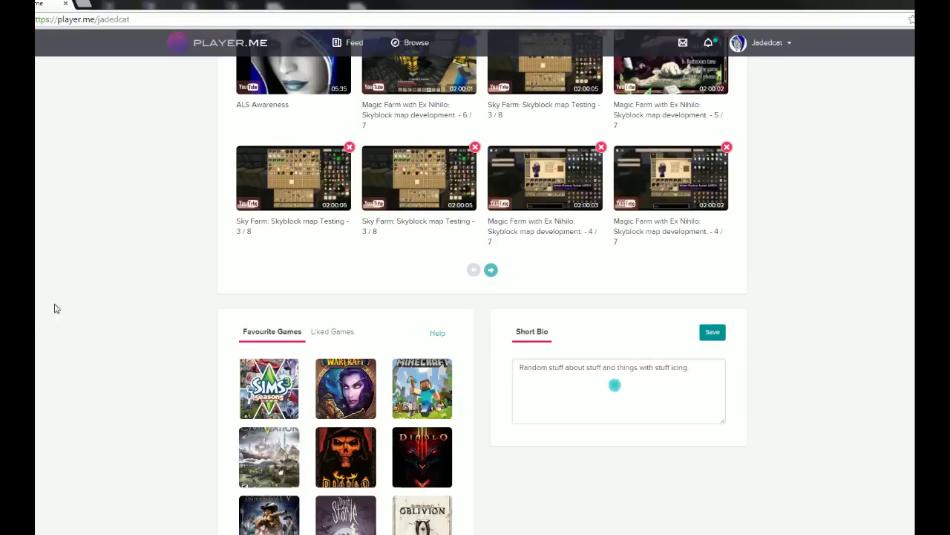
- Return to the main Player.me activity feed from the profile
{"action": "scroll", "coordinate": [126, 297], "scroll_direction": "up", "scroll_amount": 7}
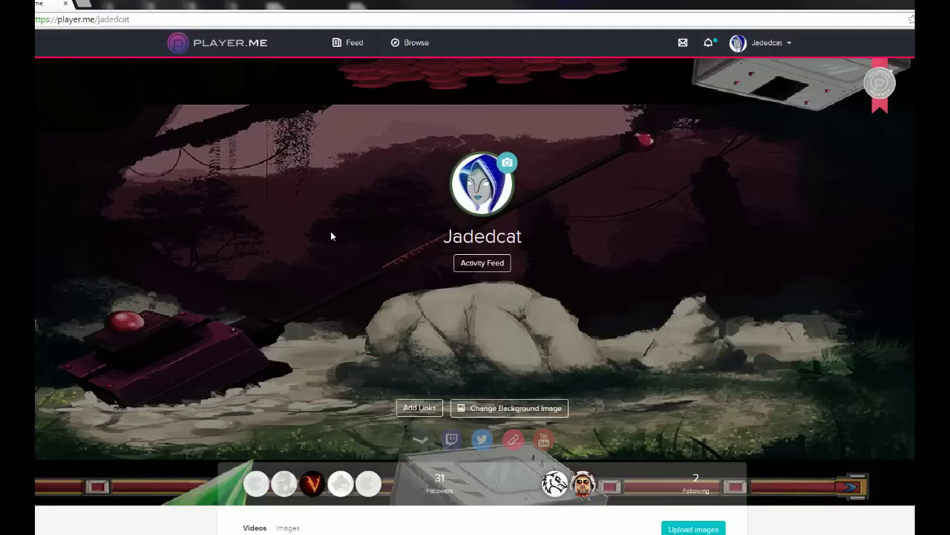
{"action": "left_click", "coordinate": [356, 43]}
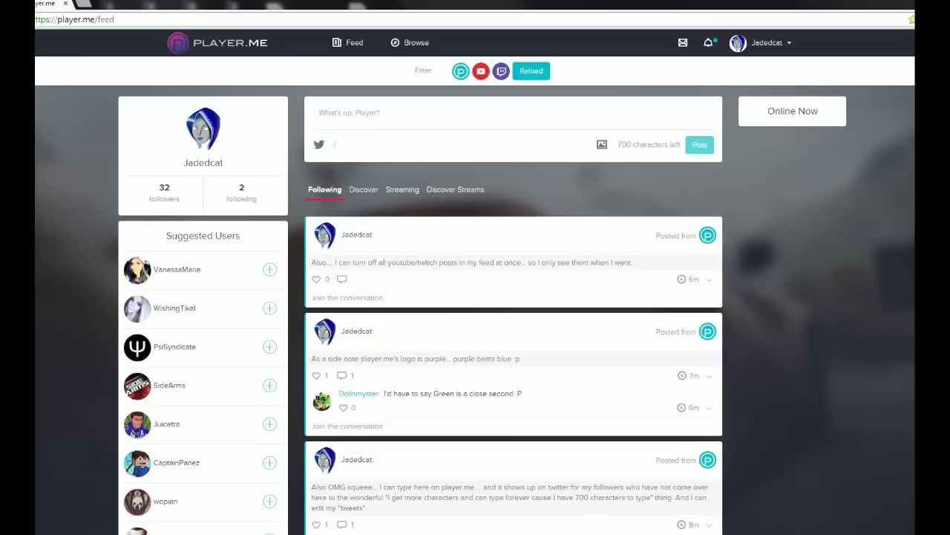
{"action": "type", "text": "Ty"}
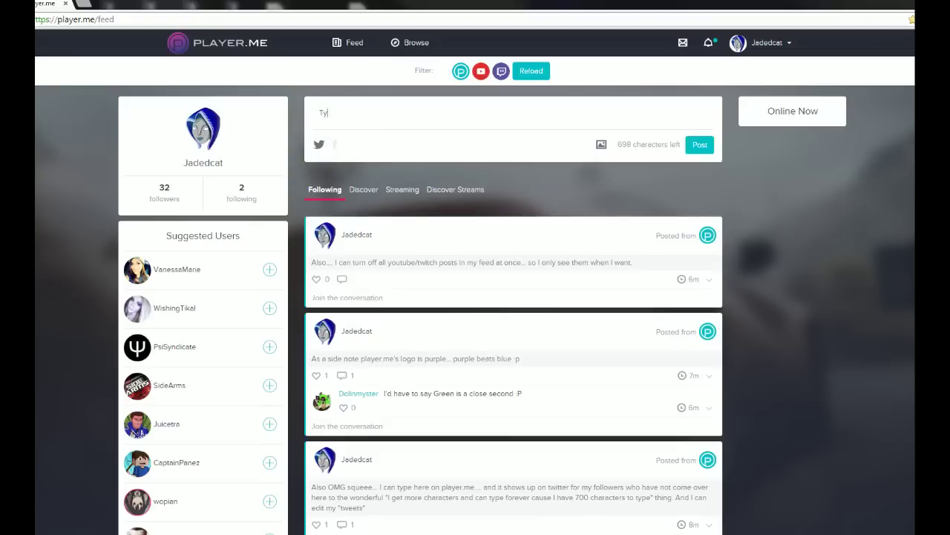
{"action": "type", "text": "pe something"}
{"action": "key", "text": "ctrl+a"}
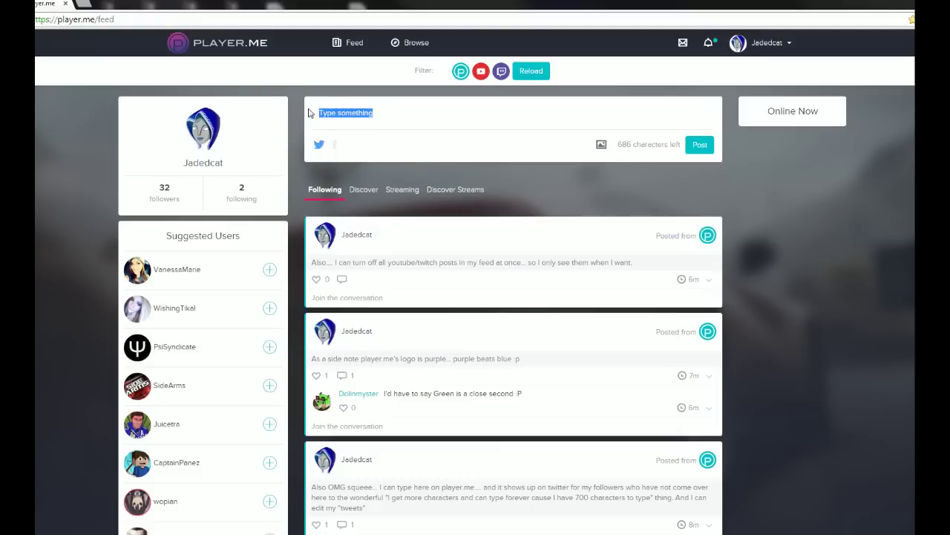
{"action": "key", "text": "BackSpace"}
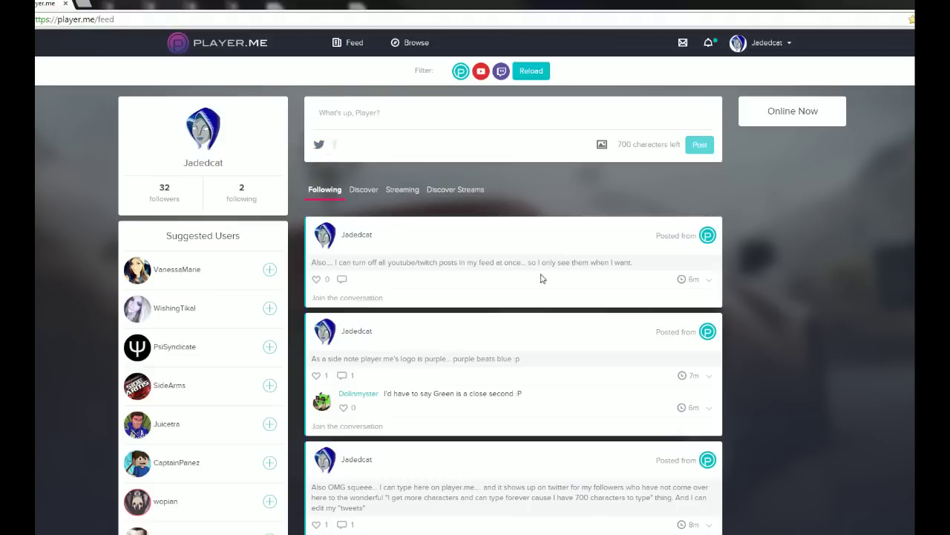
- Edit the top feed post to append 'Testing edit' and submit the change
{"action": "left_click", "coordinate": [709, 285]}
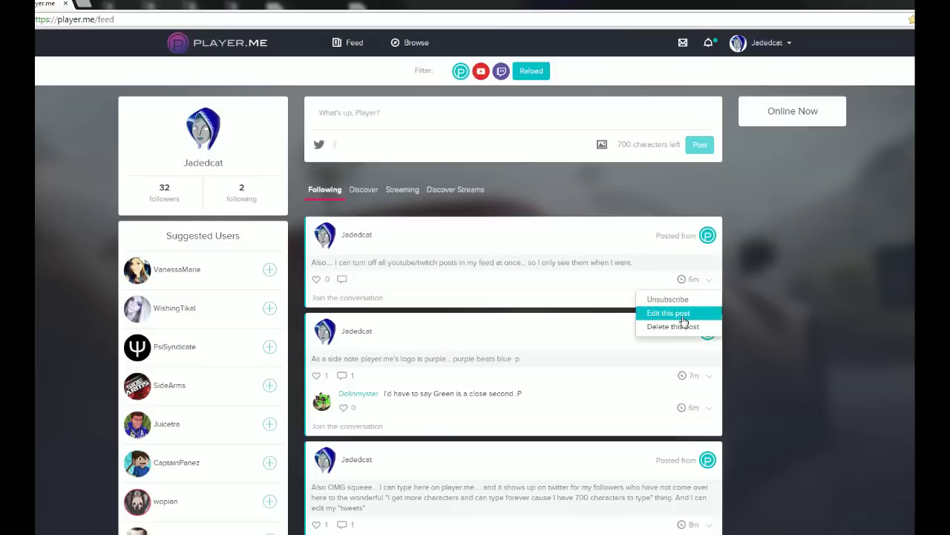
{"action": "left_click", "coordinate": [660, 315]}
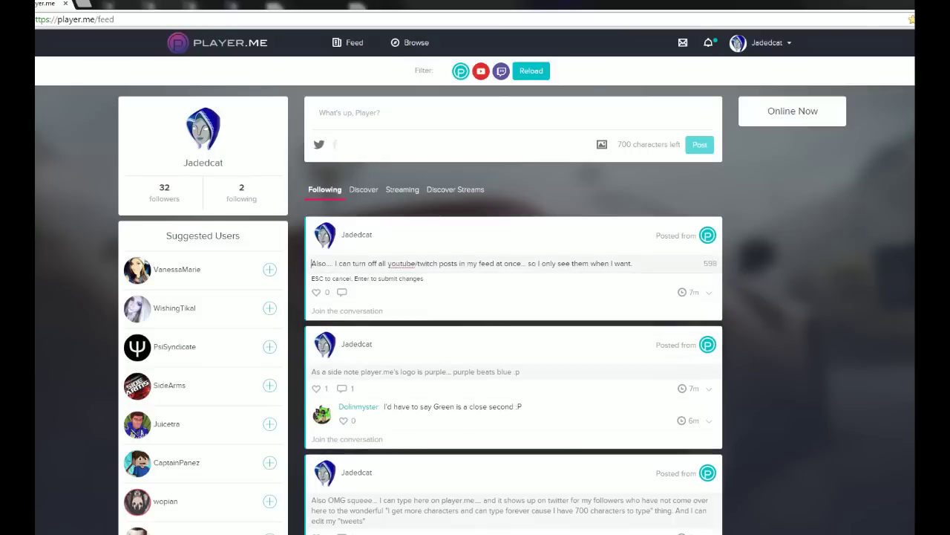
{"action": "type", "text": "Testing edit"}
{"action": "key", "text": "Return"}
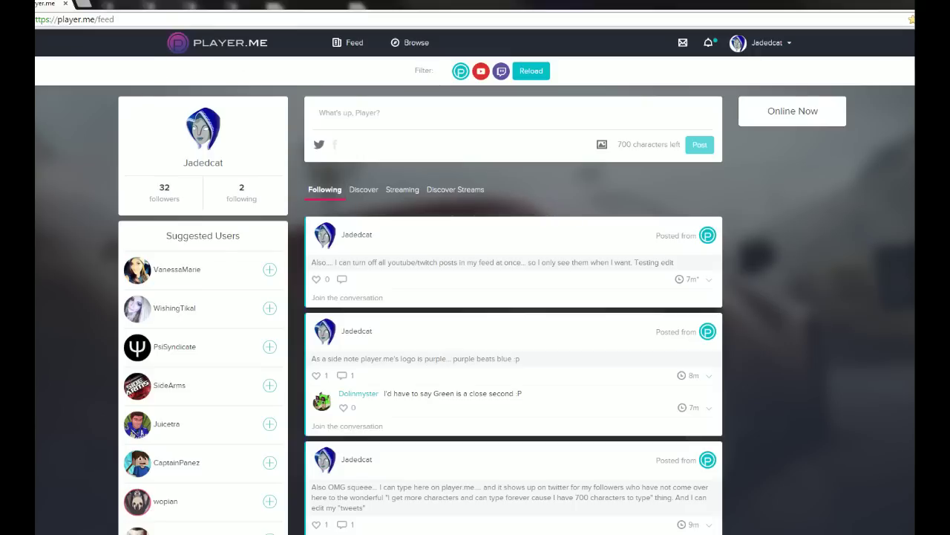
{"action": "scroll", "coordinate": [800, 419], "scroll_direction": "down", "scroll_amount": 3}
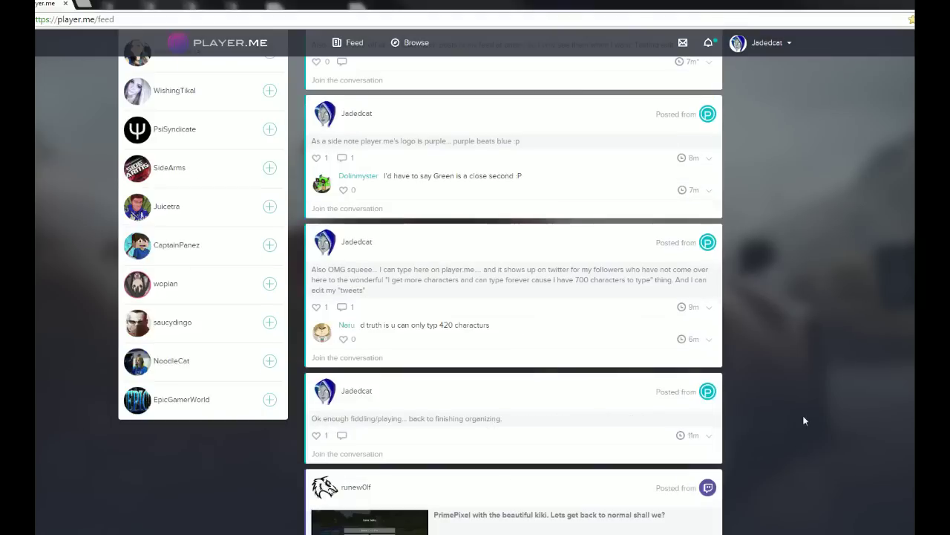
{"action": "scroll", "coordinate": [802, 419], "scroll_direction": "down", "scroll_amount": 1}
{"action": "scroll", "coordinate": [803, 420], "scroll_direction": "down", "scroll_amount": 1}
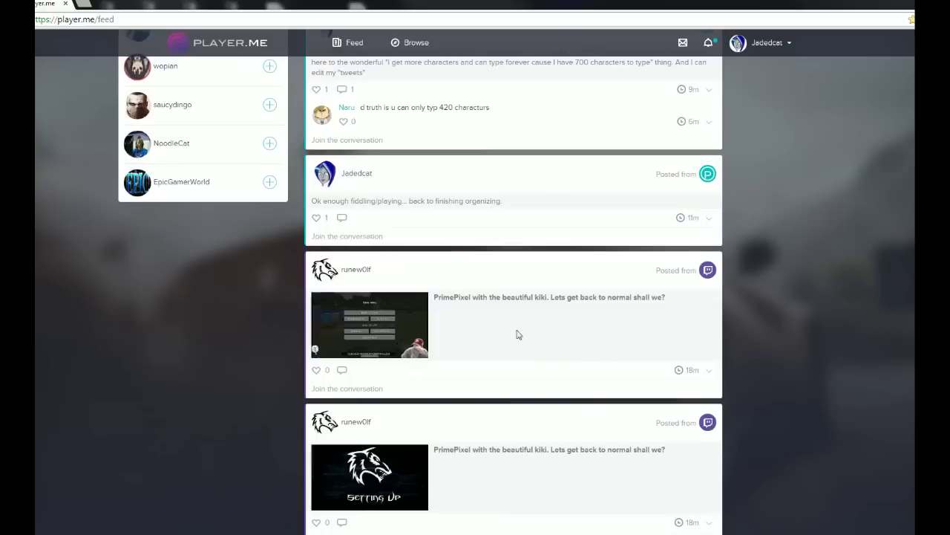
{"action": "scroll", "coordinate": [775, 423], "scroll_direction": "down", "scroll_amount": 7}
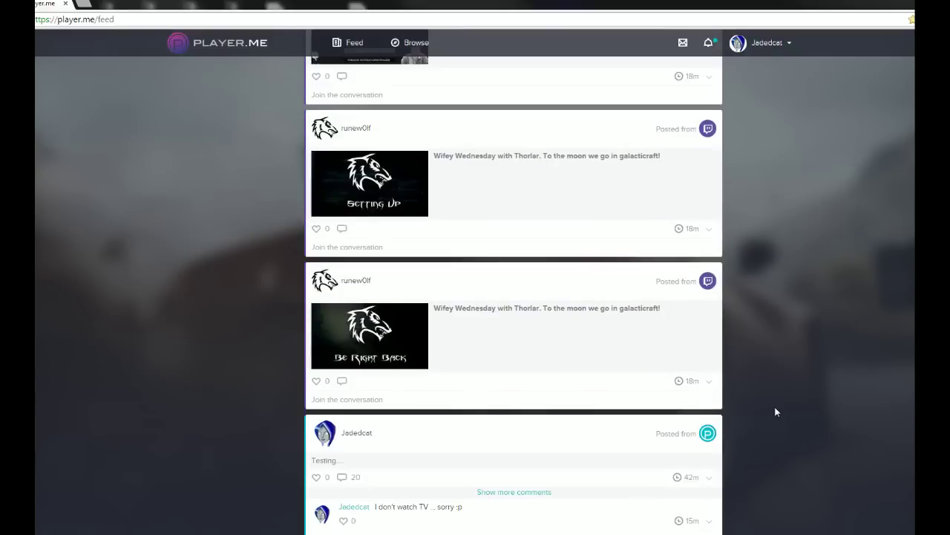
{"action": "scroll", "coordinate": [777, 400], "scroll_direction": "up", "scroll_amount": 9}
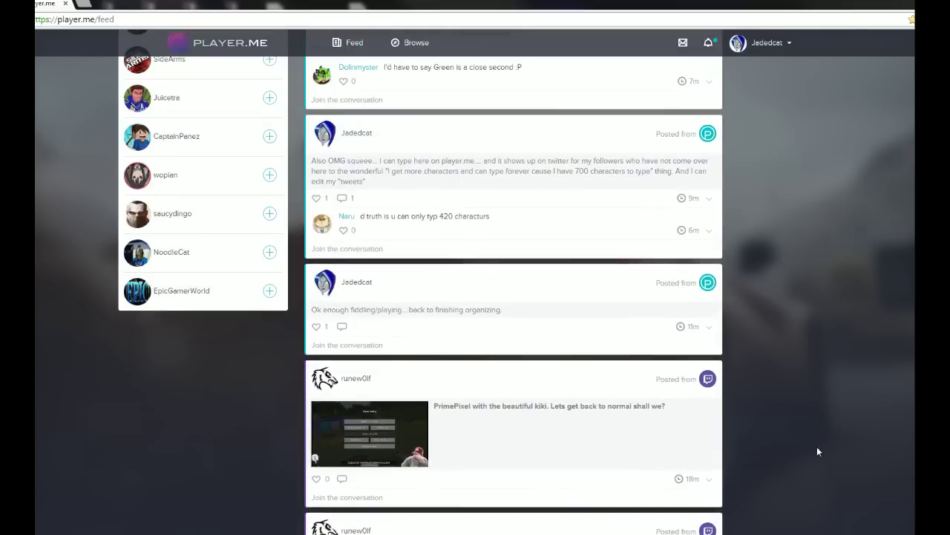
{"action": "scroll", "coordinate": [810, 452], "scroll_direction": "up", "scroll_amount": 5}
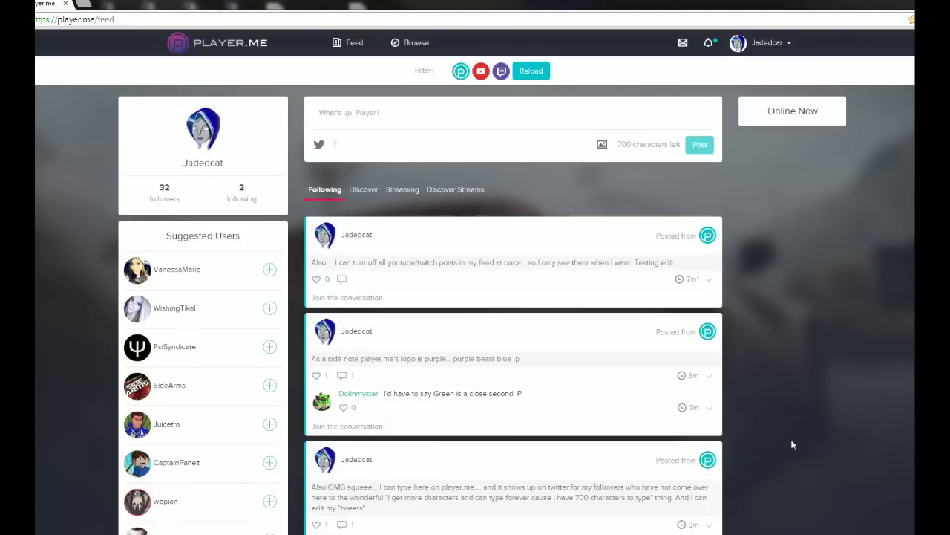
- Turn off the YouTube and Twitch feed filters and reload to show only Player.me posts
{"action": "left_click", "coordinate": [481, 73]}
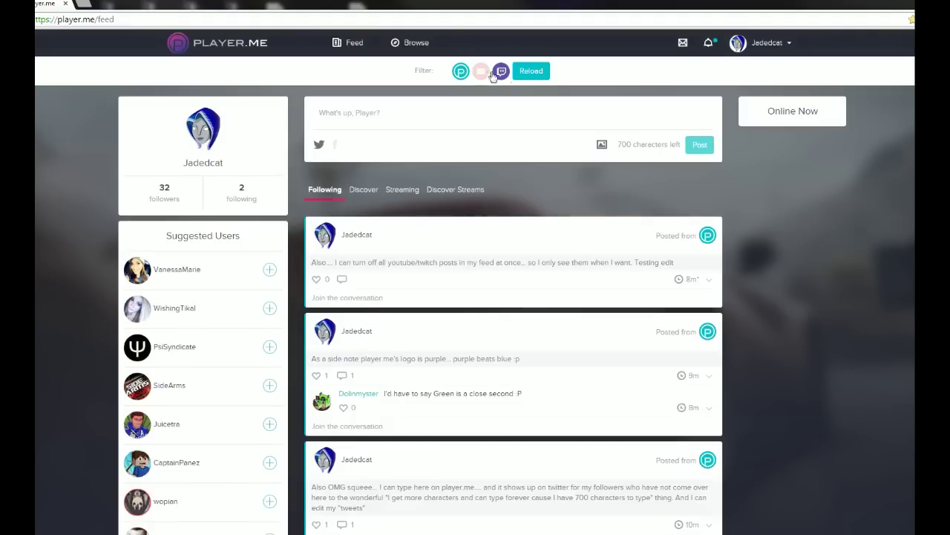
{"action": "left_click", "coordinate": [504, 78]}
{"action": "left_click", "coordinate": [525, 78]}
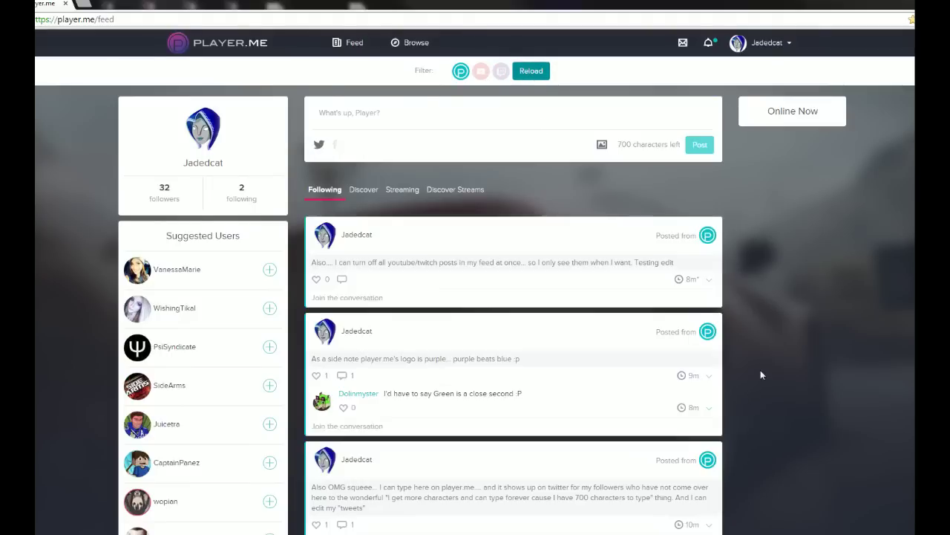
{"action": "scroll", "coordinate": [760, 368], "scroll_direction": "down", "scroll_amount": 2}
{"action": "scroll", "coordinate": [761, 367], "scroll_direction": "down", "scroll_amount": 8}
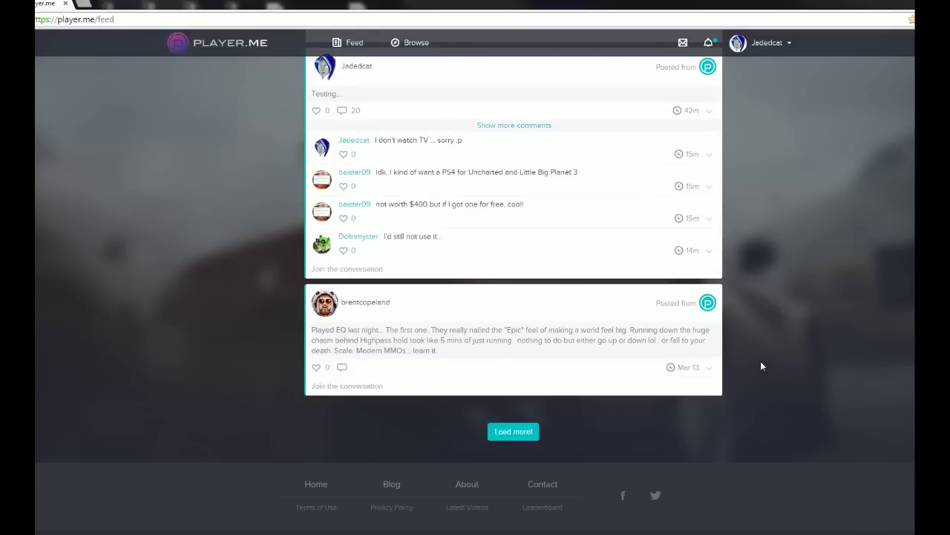
{"action": "scroll", "coordinate": [761, 366], "scroll_direction": "up", "scroll_amount": 10}
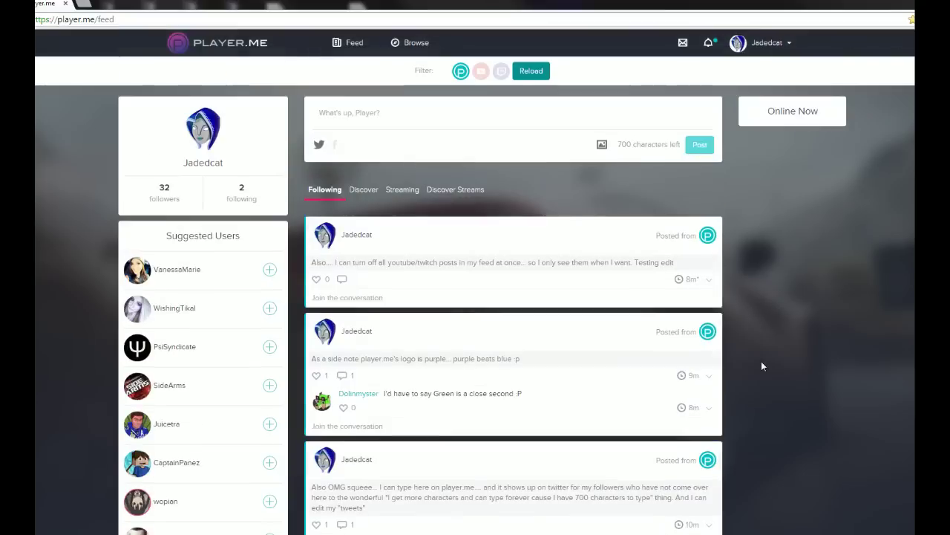
{"action": "left_click", "coordinate": [363, 189]}
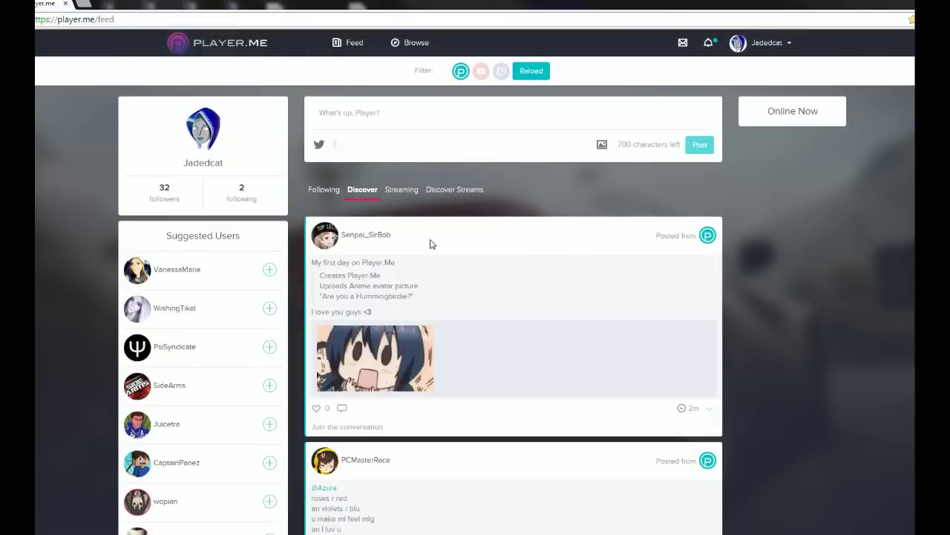
{"action": "left_click", "coordinate": [401, 190]}
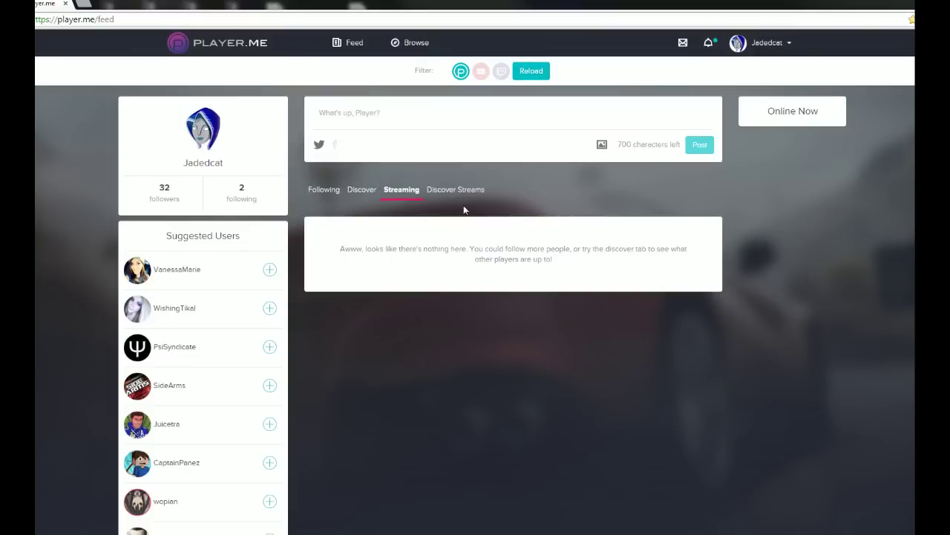
{"action": "left_click", "coordinate": [451, 194]}
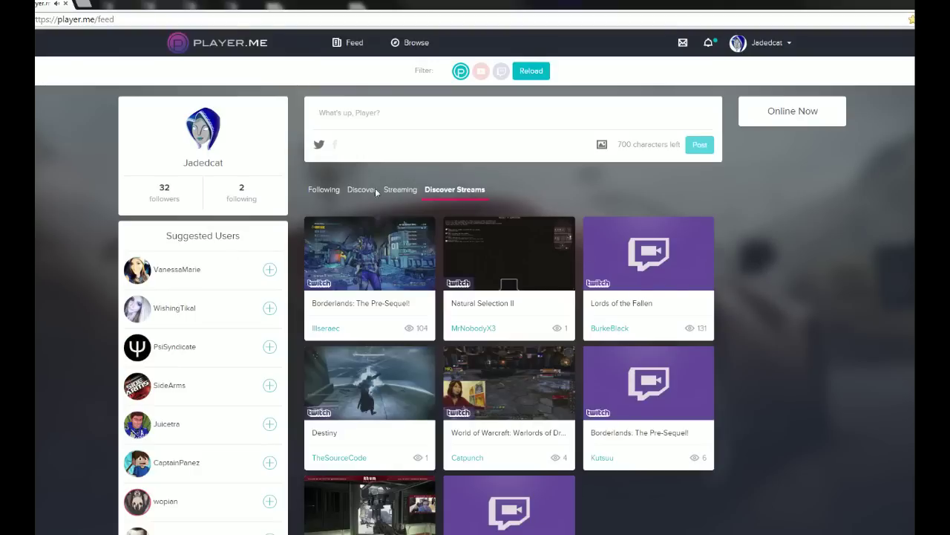
{"action": "scroll", "coordinate": [798, 275], "scroll_direction": "down", "scroll_amount": 3}
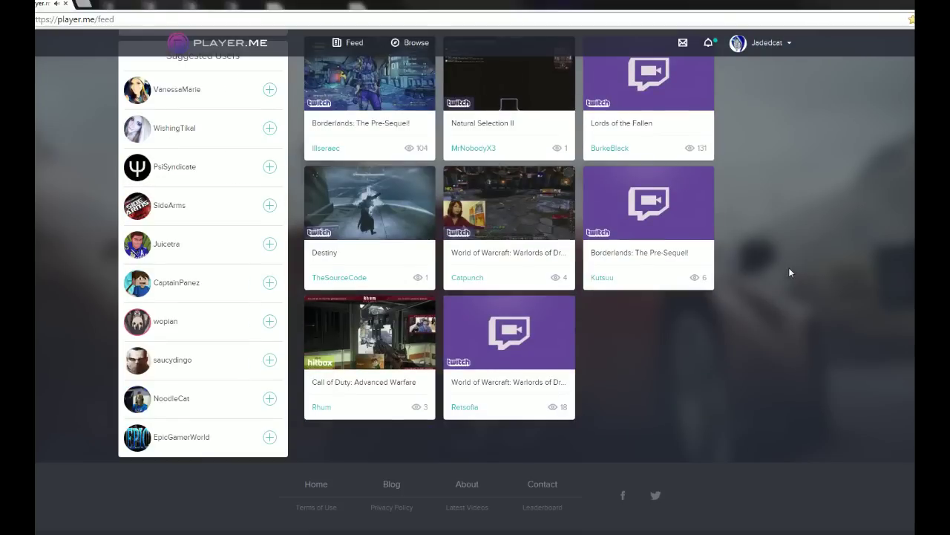
{"action": "scroll", "coordinate": [789, 271], "scroll_direction": "up", "scroll_amount": 3}
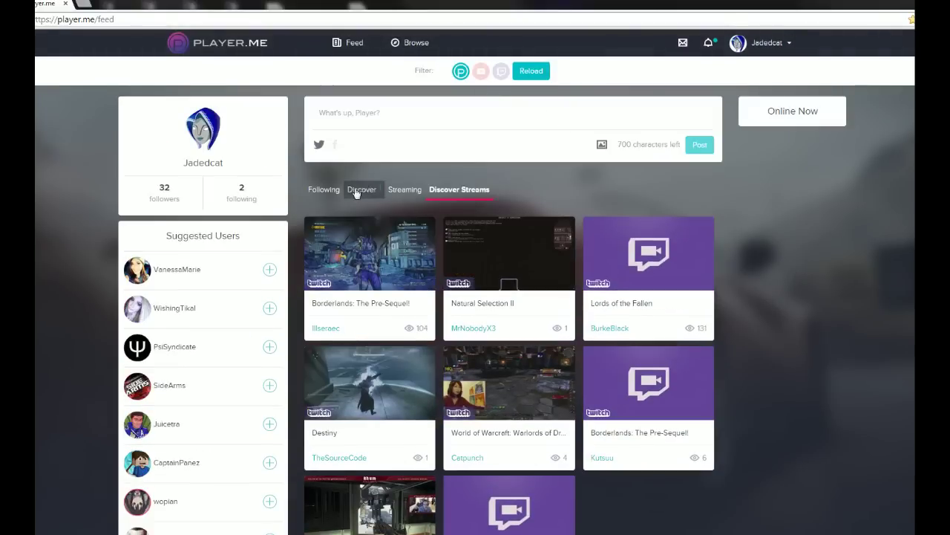
{"action": "left_click", "coordinate": [323, 190]}
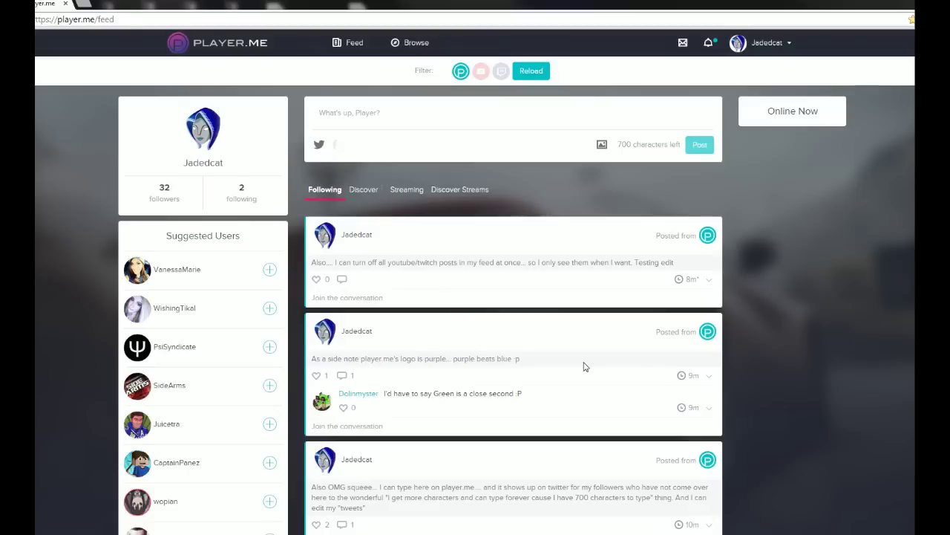
- Load all remaining comments on the Testing... post
{"action": "scroll", "coordinate": [584, 364], "scroll_direction": "down", "scroll_amount": 1}
{"action": "scroll", "coordinate": [584, 366], "scroll_direction": "down", "scroll_amount": 6}
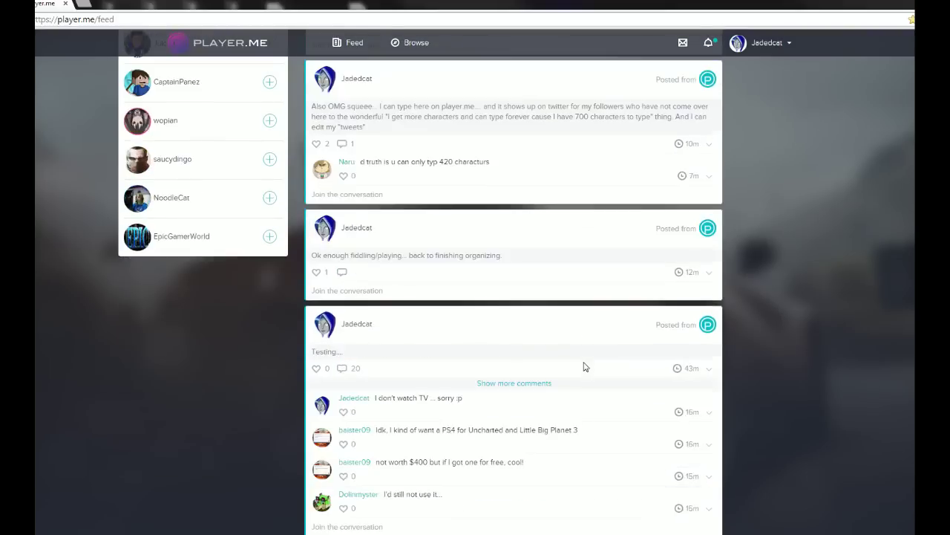
{"action": "scroll", "coordinate": [584, 366], "scroll_direction": "down", "scroll_amount": 1}
{"action": "scroll", "coordinate": [584, 366], "scroll_direction": "up", "scroll_amount": 1}
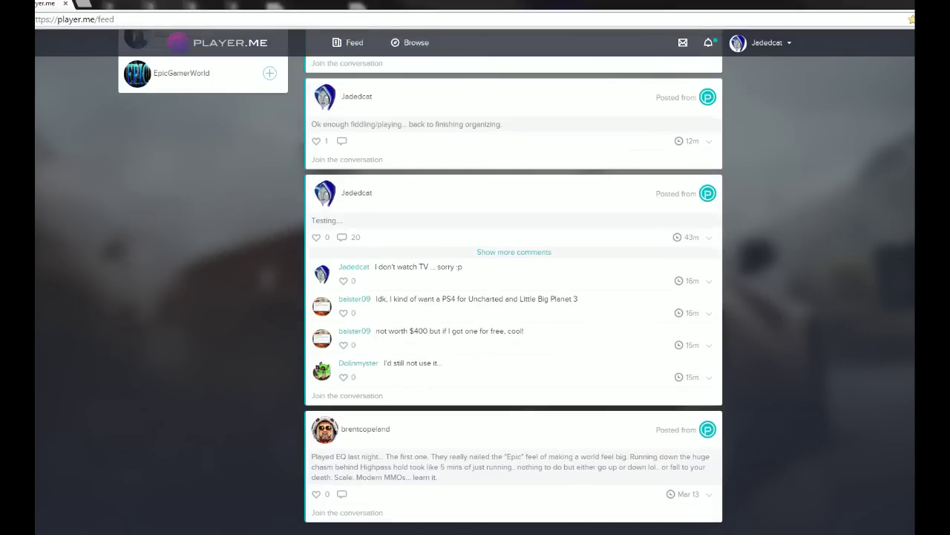
{"action": "left_click", "coordinate": [509, 252]}
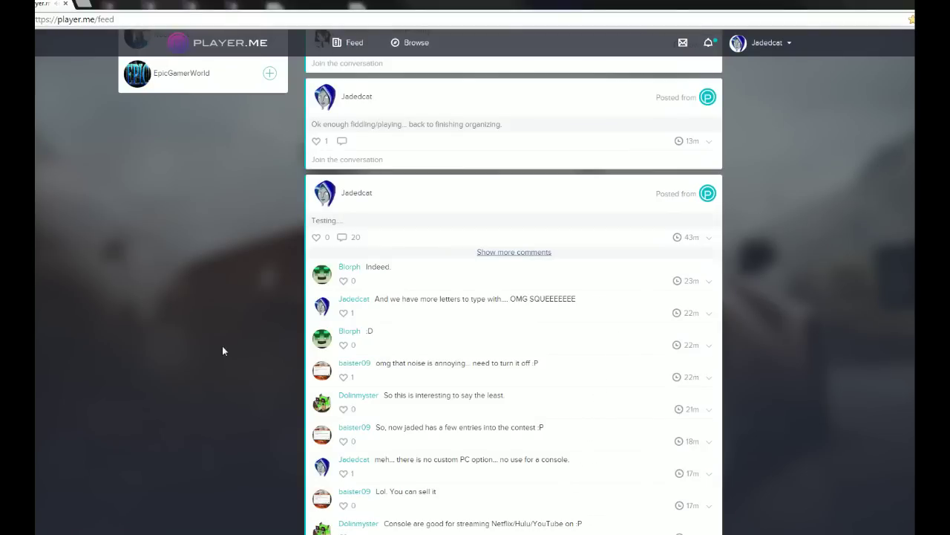
- Unsubscribe from the Testing... post's conversation through its options menu
{"action": "scroll", "coordinate": [487, 361], "scroll_direction": "down", "scroll_amount": 3}
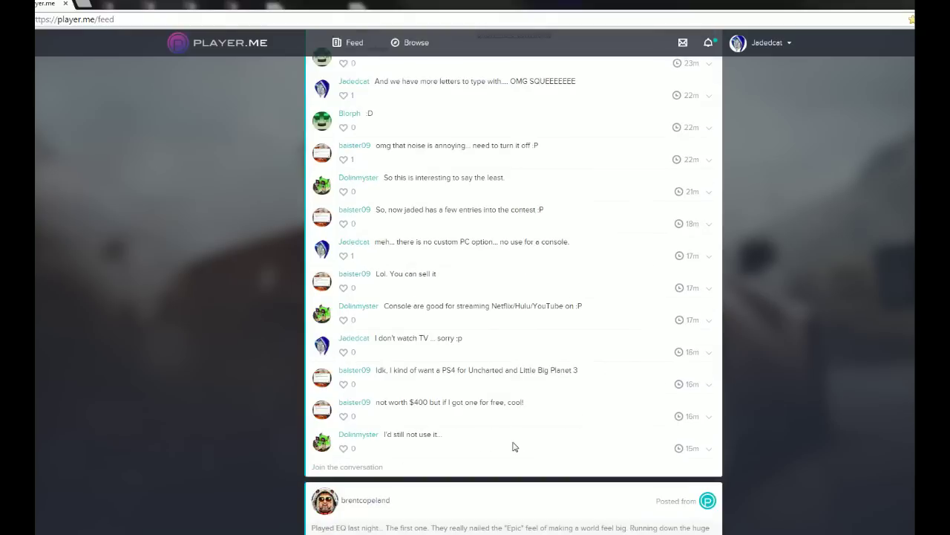
{"action": "scroll", "coordinate": [583, 313], "scroll_direction": "up", "scroll_amount": 2}
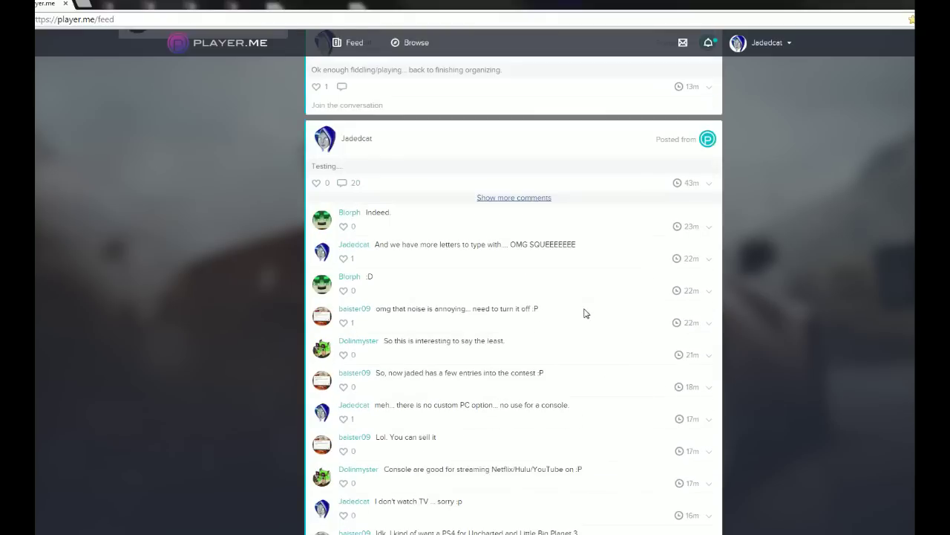
{"action": "left_click", "coordinate": [709, 184]}
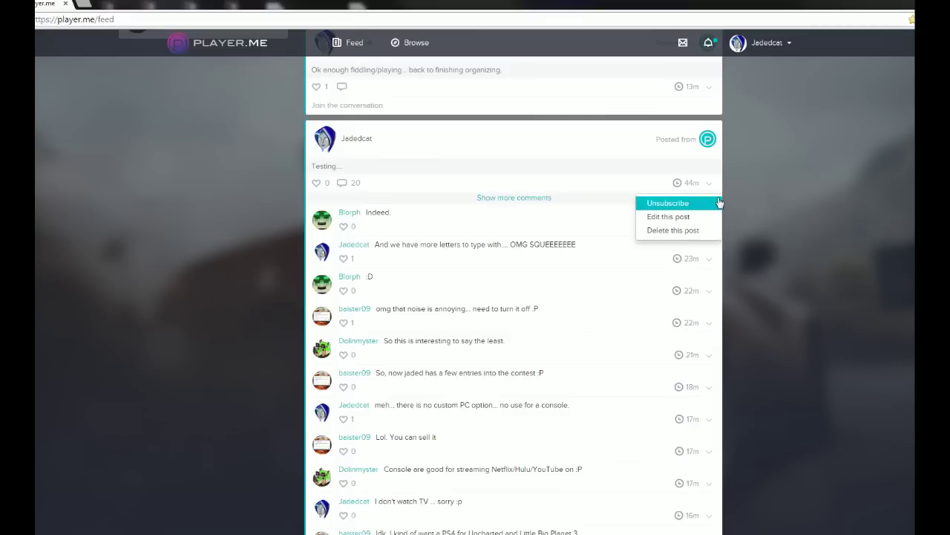
{"action": "left_click", "coordinate": [672, 205]}
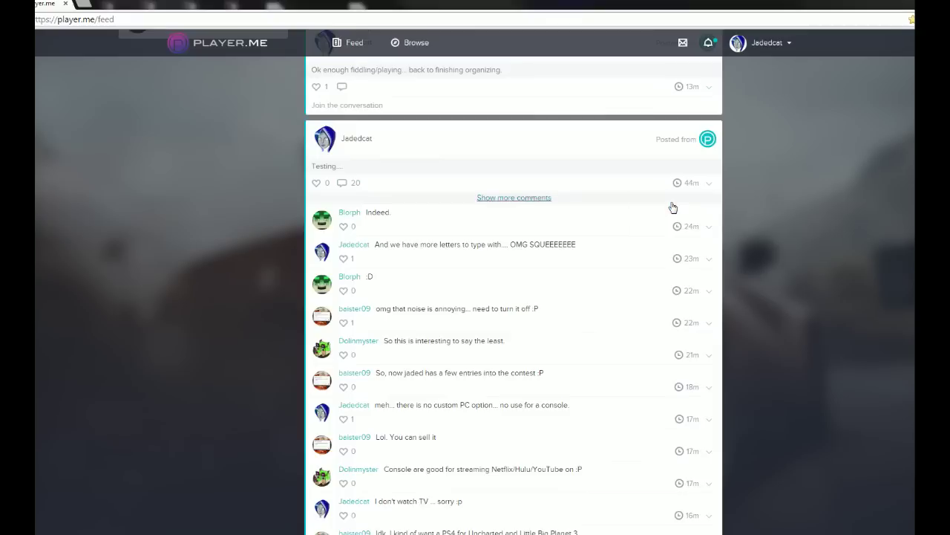
{"action": "scroll", "coordinate": [802, 250], "scroll_direction": "up", "scroll_amount": 15}
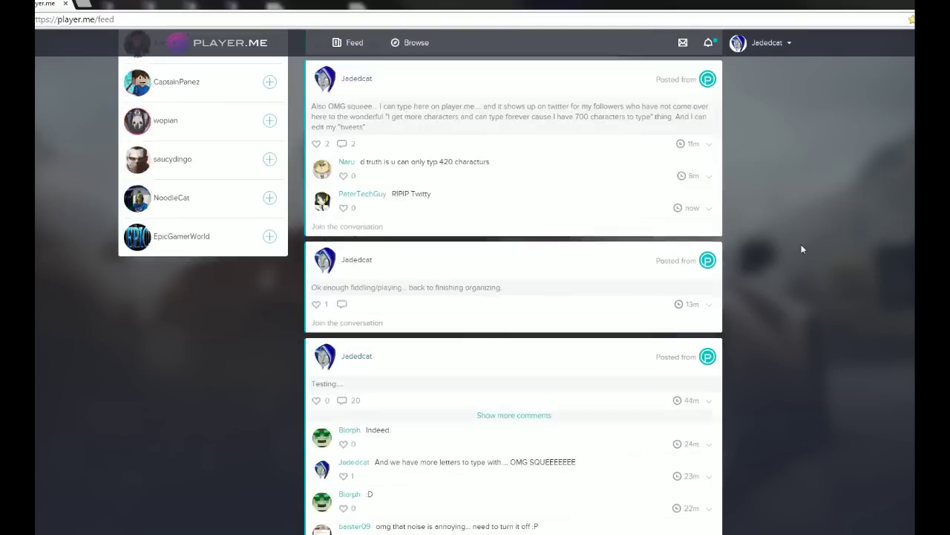
{"action": "left_click", "coordinate": [709, 44]}
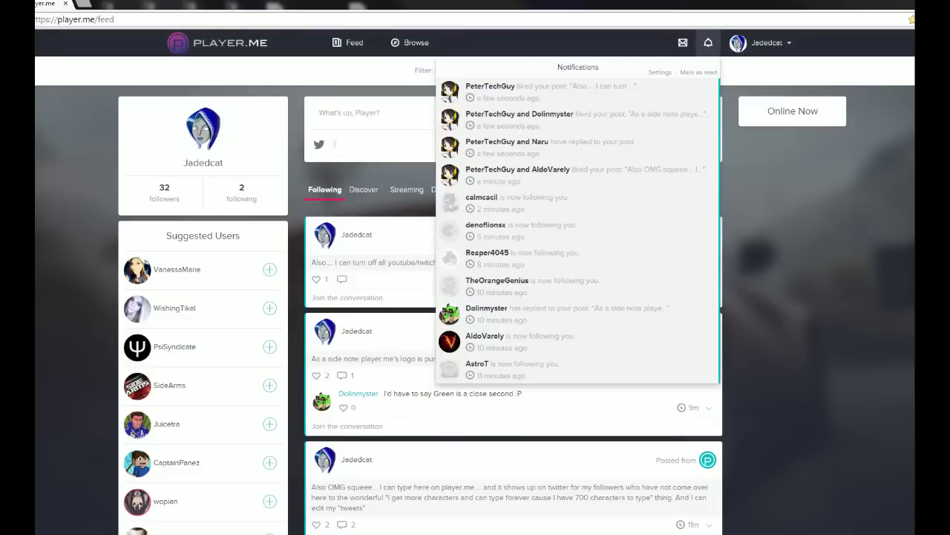
{"action": "key", "text": "Escape"}
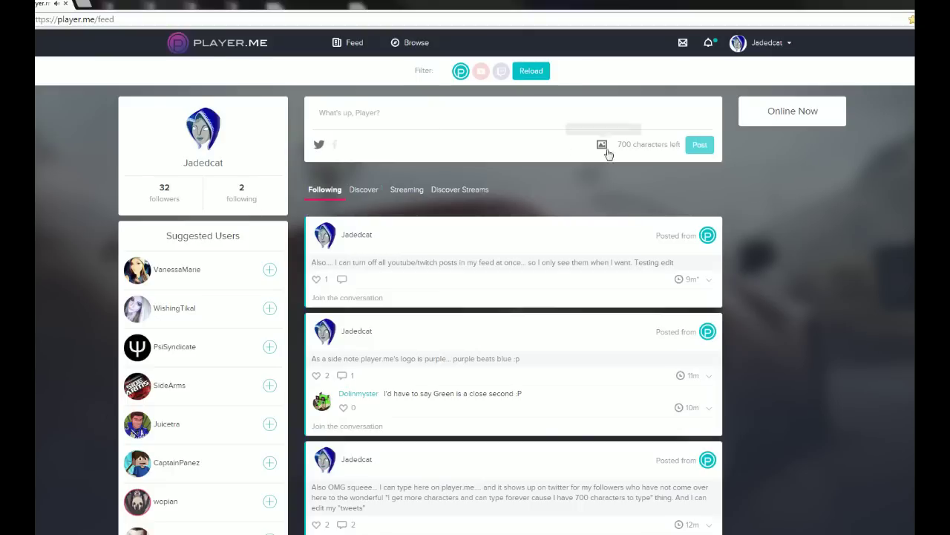
- Post the comment 'Riiight' on the second post about the purple logo
{"action": "scroll", "coordinate": [522, 321], "scroll_direction": "down", "scroll_amount": 2}
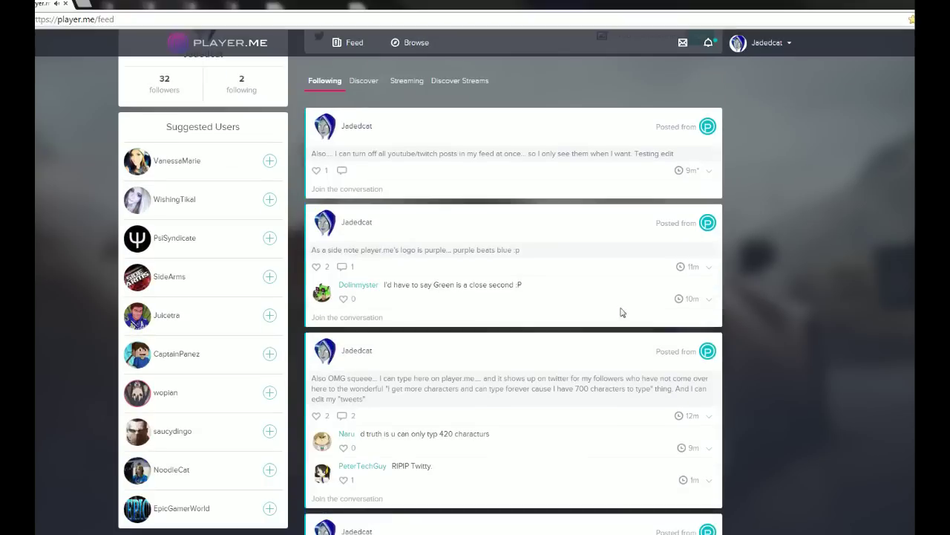
{"action": "left_click", "coordinate": [347, 317]}
{"action": "type", "text": "R"}
{"action": "type", "text": "ic"}
{"action": "key", "text": "BackSpace"}
{"action": "type", "text": "gt"}
{"action": "key", "text": "BackSpace"}
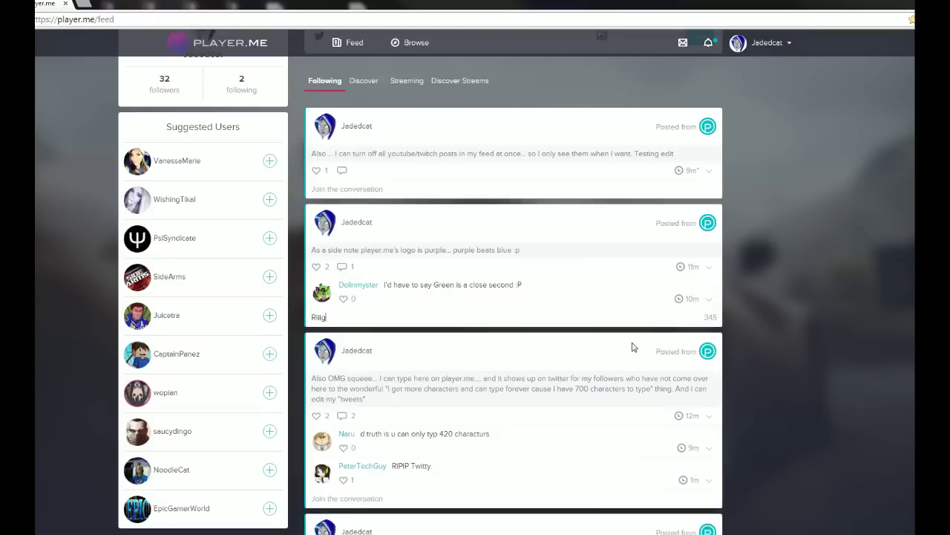
{"action": "type", "text": "ht"}
{"action": "key", "text": "Return"}
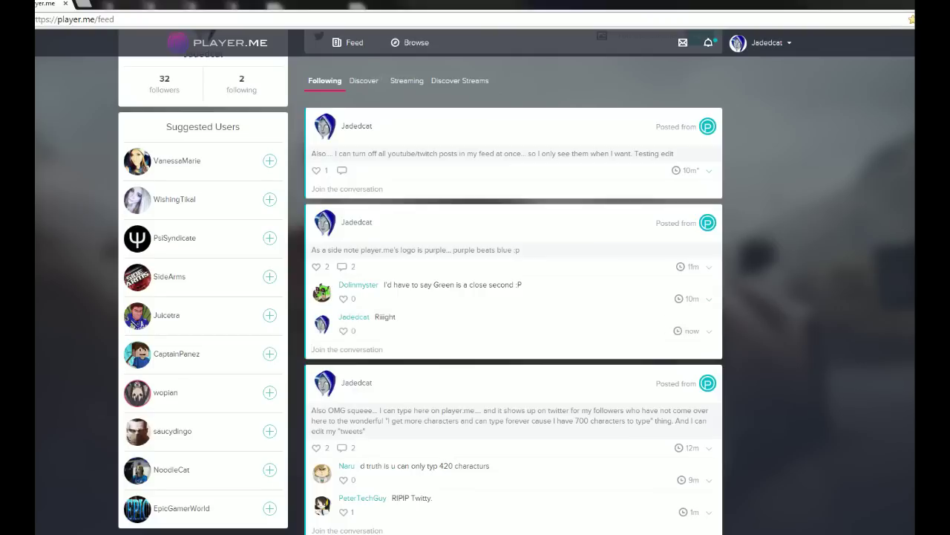
{"action": "scroll", "coordinate": [900, 217], "scroll_direction": "up", "scroll_amount": 3}
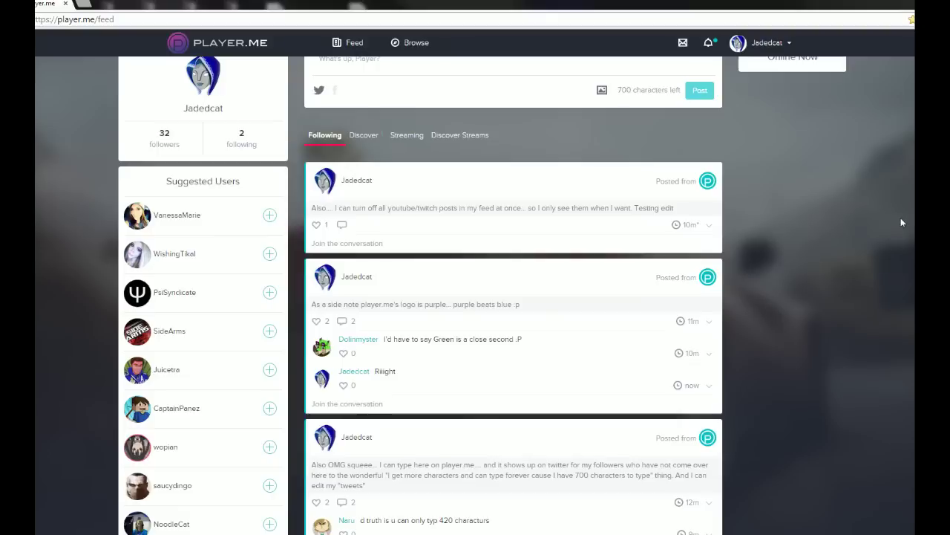